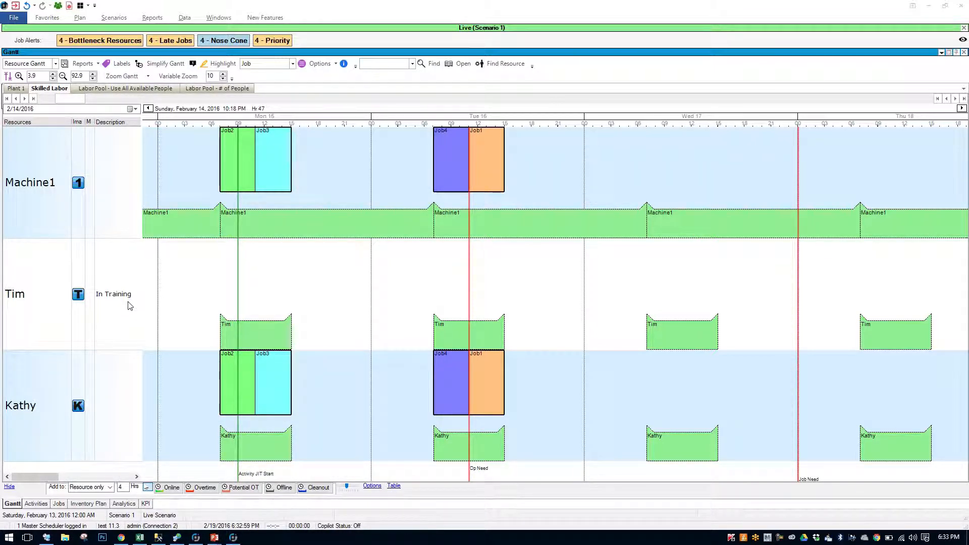
Reassign Job1 on Tuesday from the skilled operator to the operator who is in training
click(239, 377)
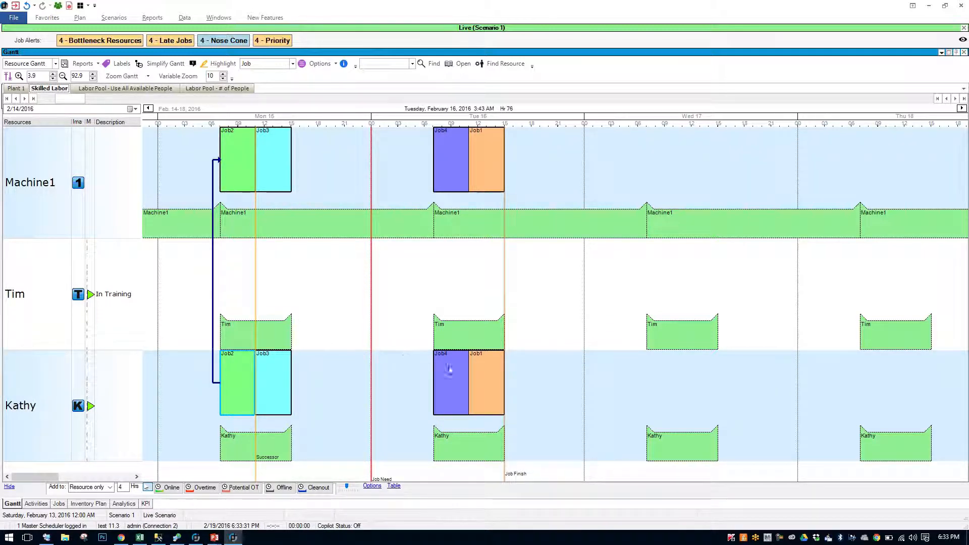
click(480, 364)
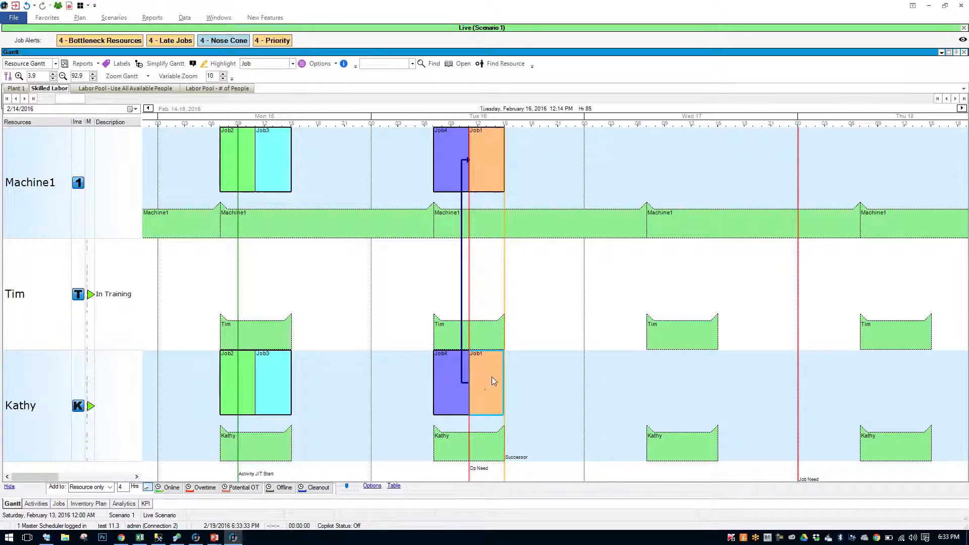
drag(491, 376, 492, 268)
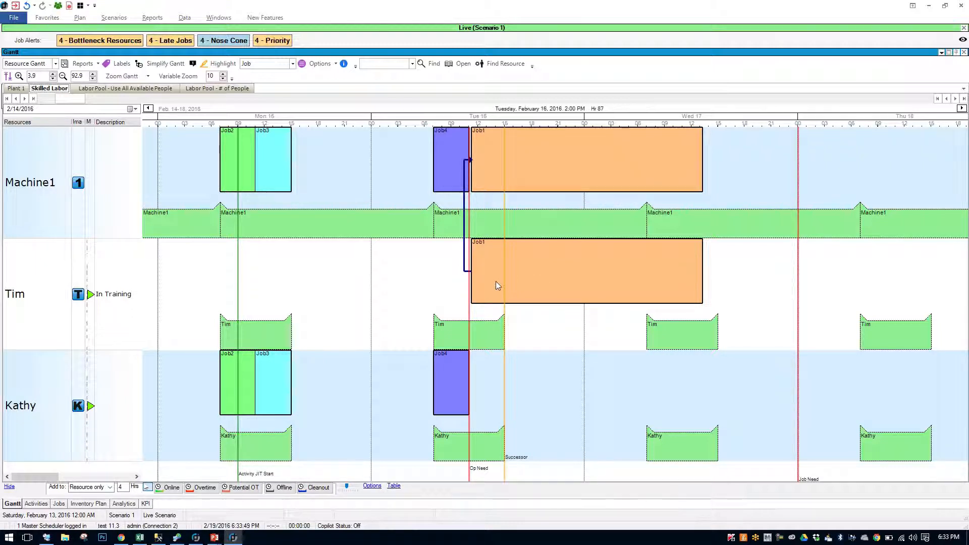
Move Job1 back to the skilled operator's row and reschedule the jobs
drag(496, 284, 496, 396)
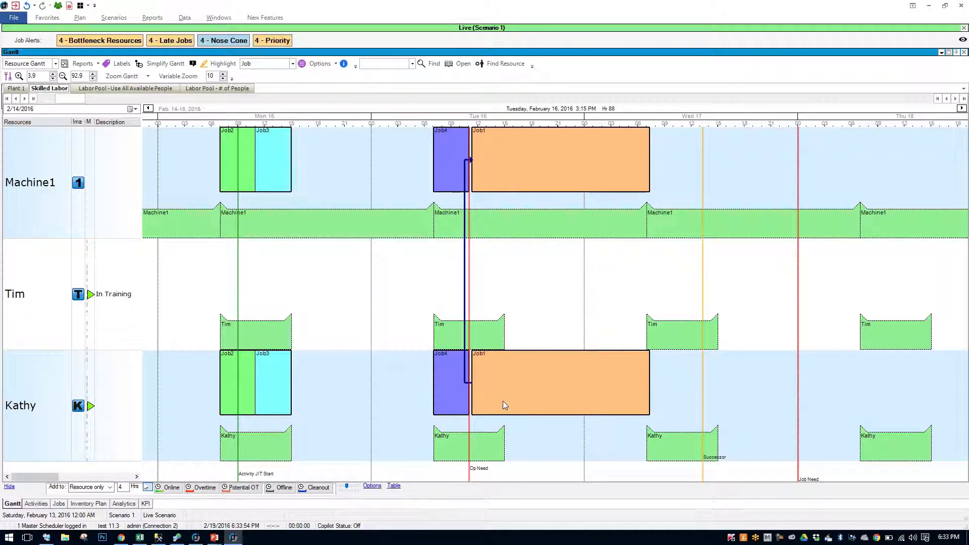
drag(503, 403, 505, 442)
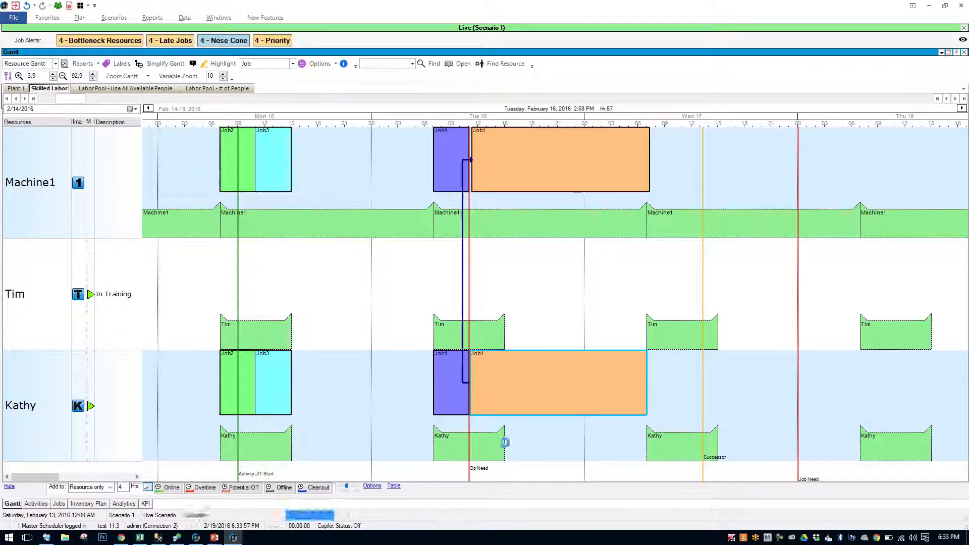
click(47, 18)
click(175, 39)
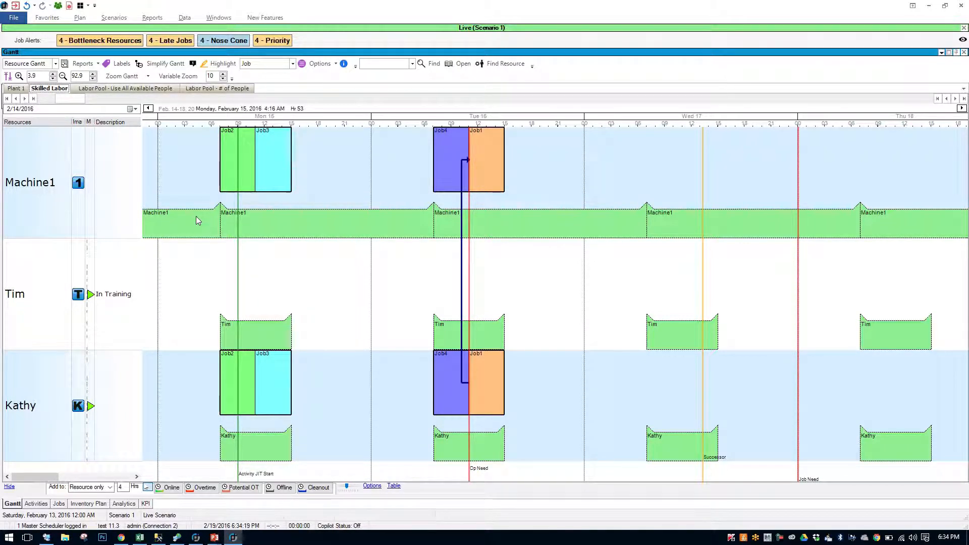
Open the Labor Pool - Use All Available People view and recalculate the job schedule
click(251, 341)
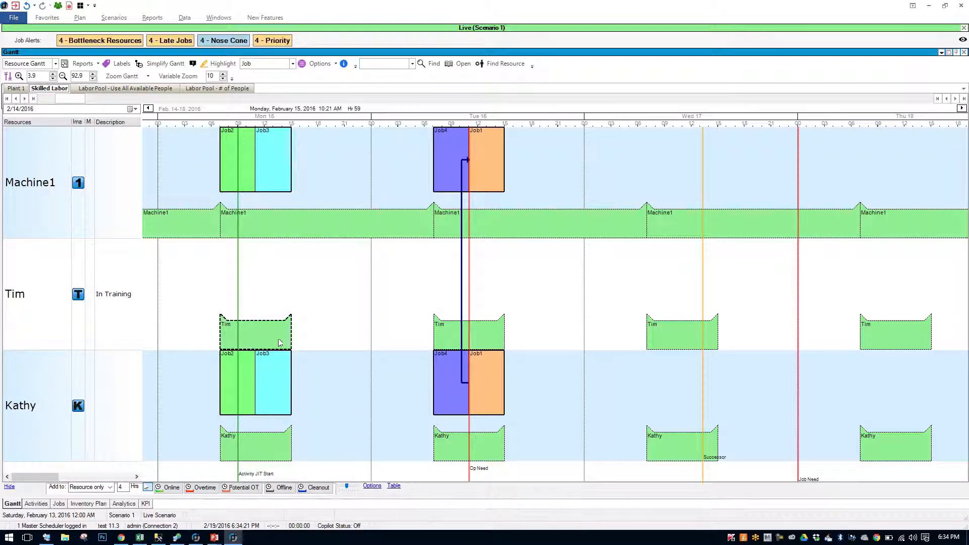
click(440, 342)
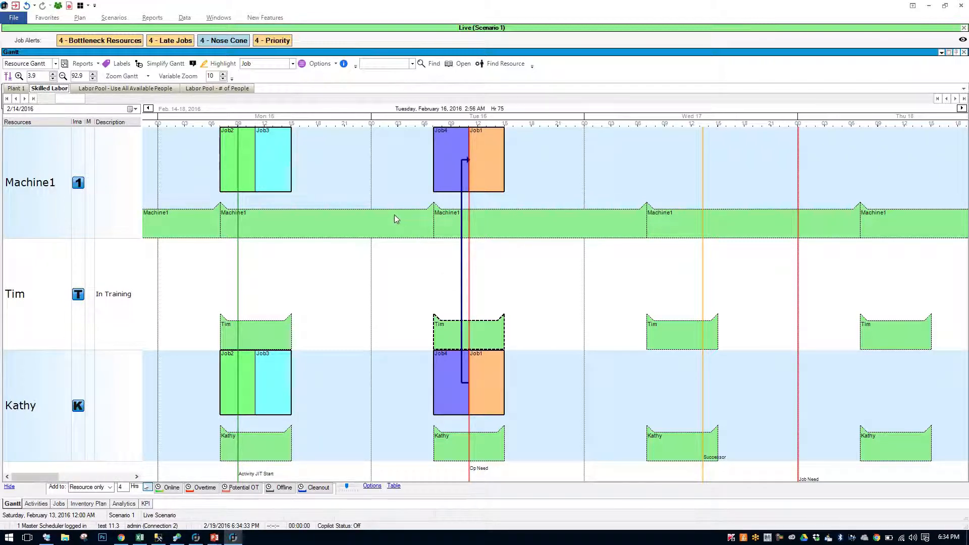
click(126, 88)
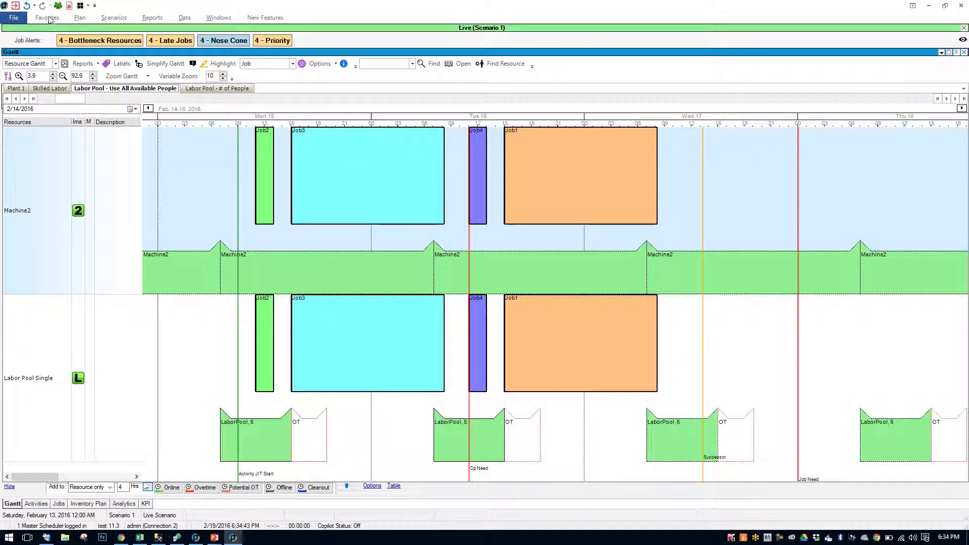
click(80, 17)
click(131, 50)
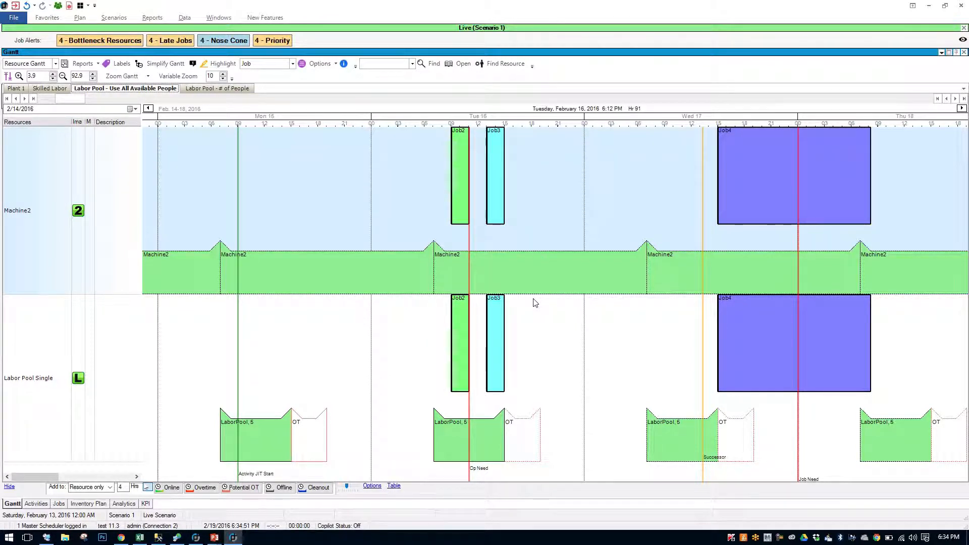
Set the number of people in the February 16 LaborPool capacity interval to 4 and save it
click(448, 431)
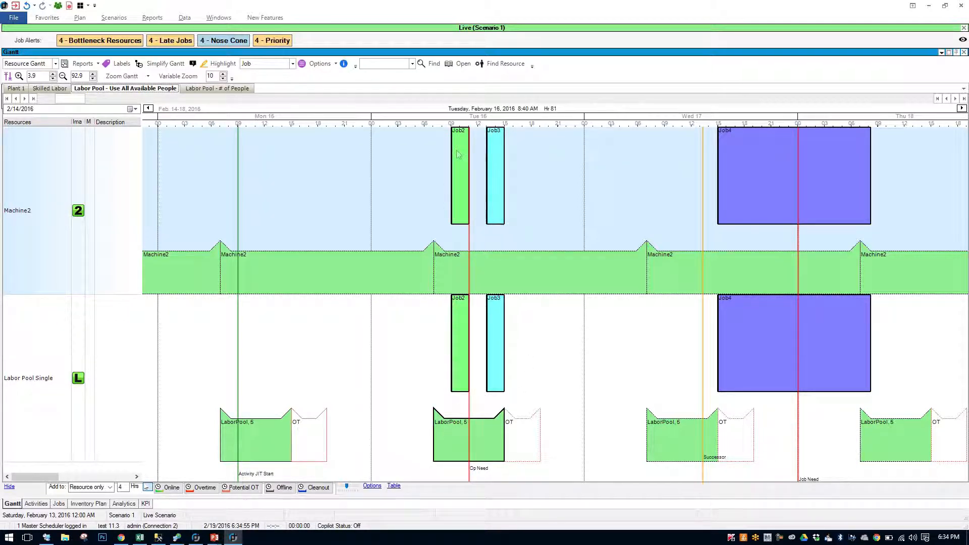
click(461, 166)
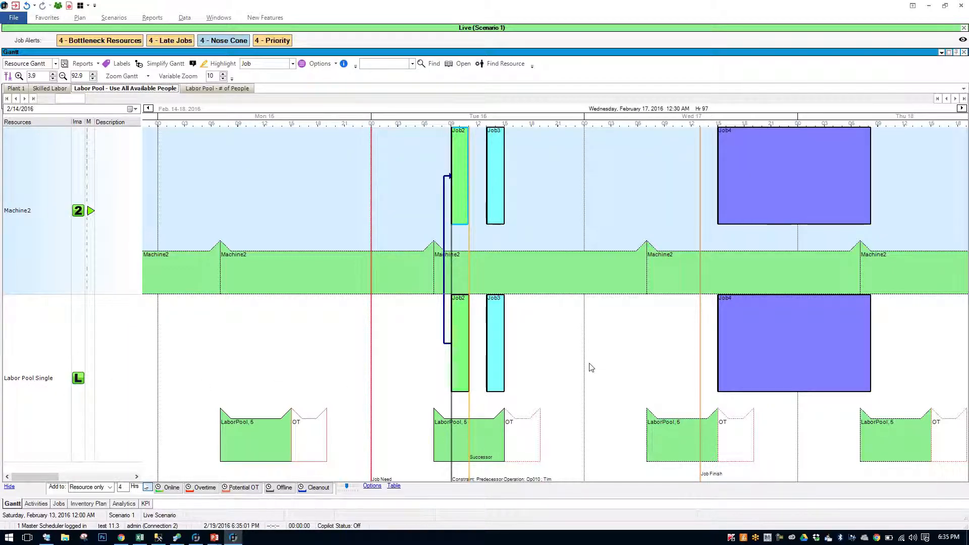
click(466, 424)
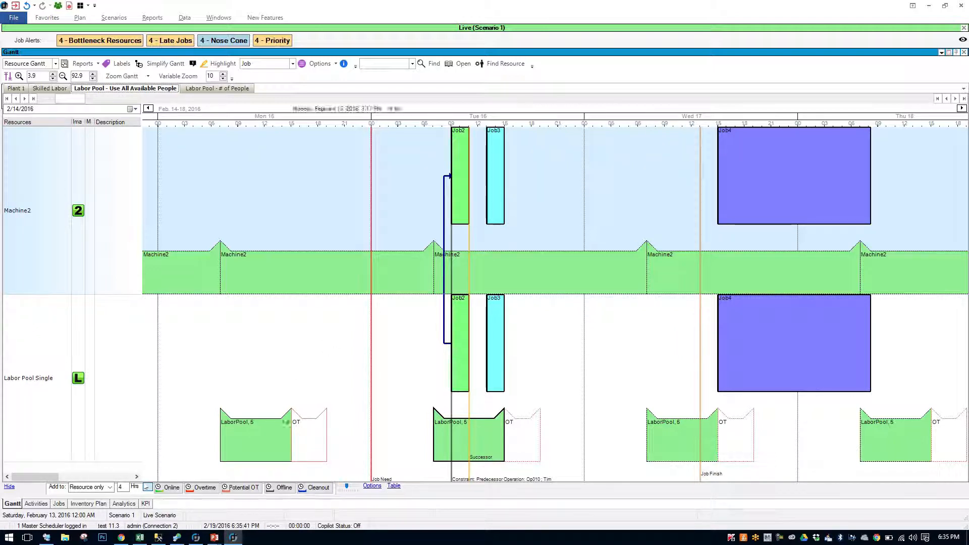
right_click(486, 433)
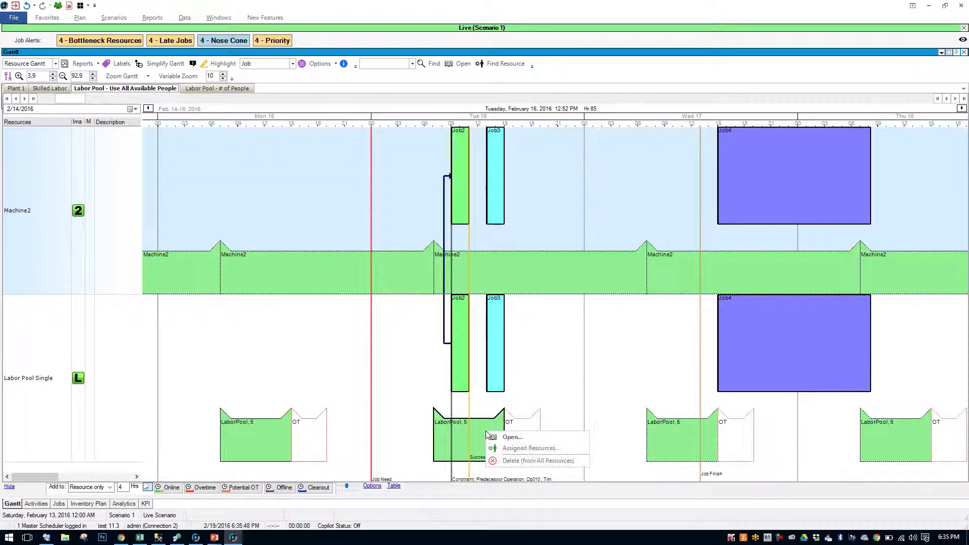
click(519, 438)
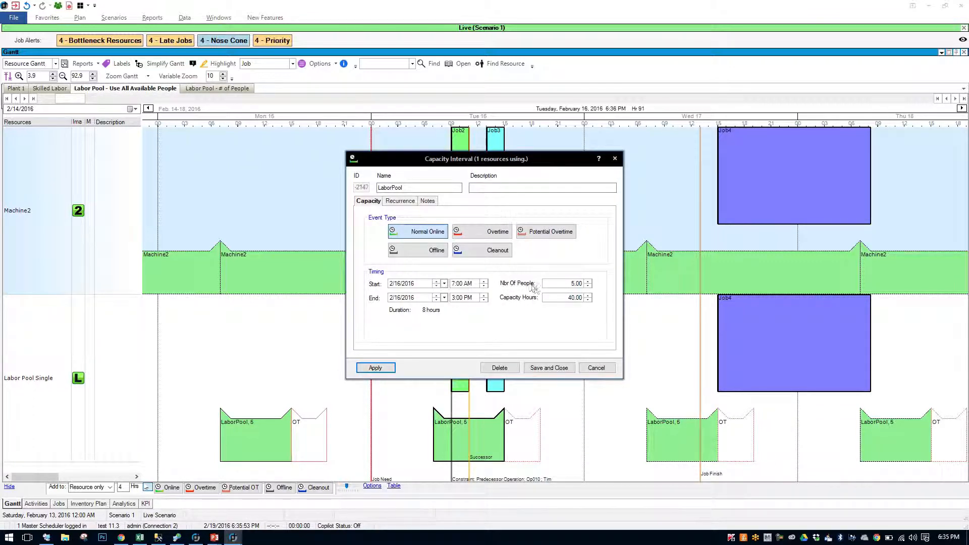
click(588, 286)
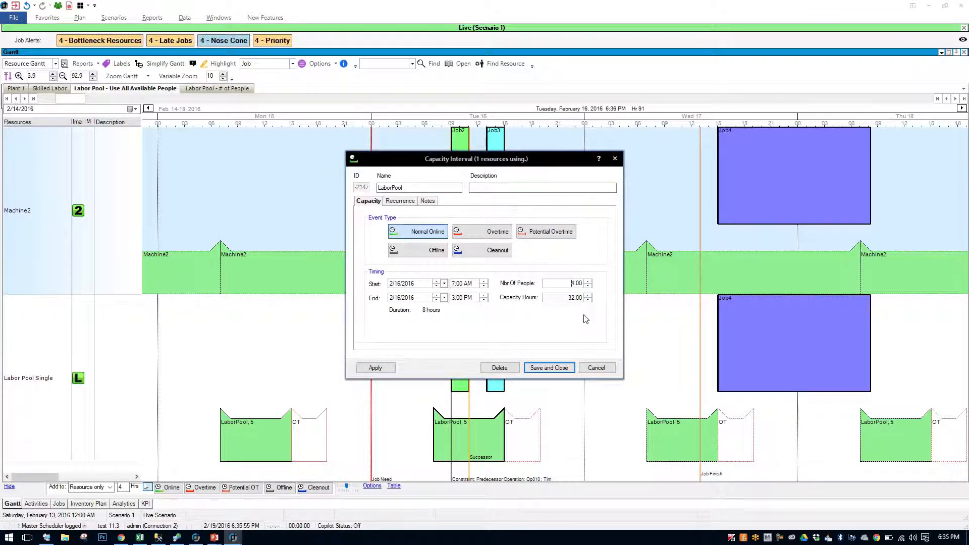
click(552, 368)
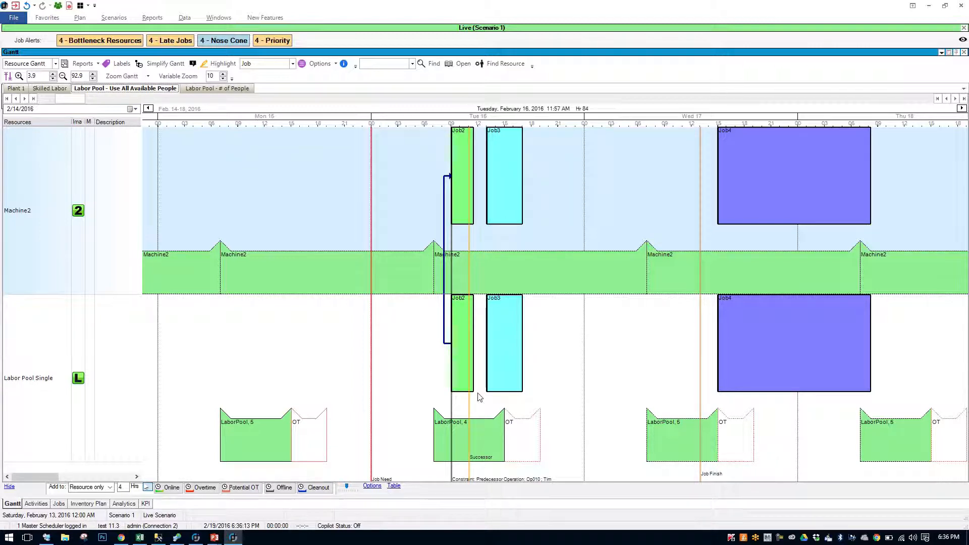
Set the number of people to 3 for only the February 16 occurrence of the OT potential overtime interval
right_click(524, 437)
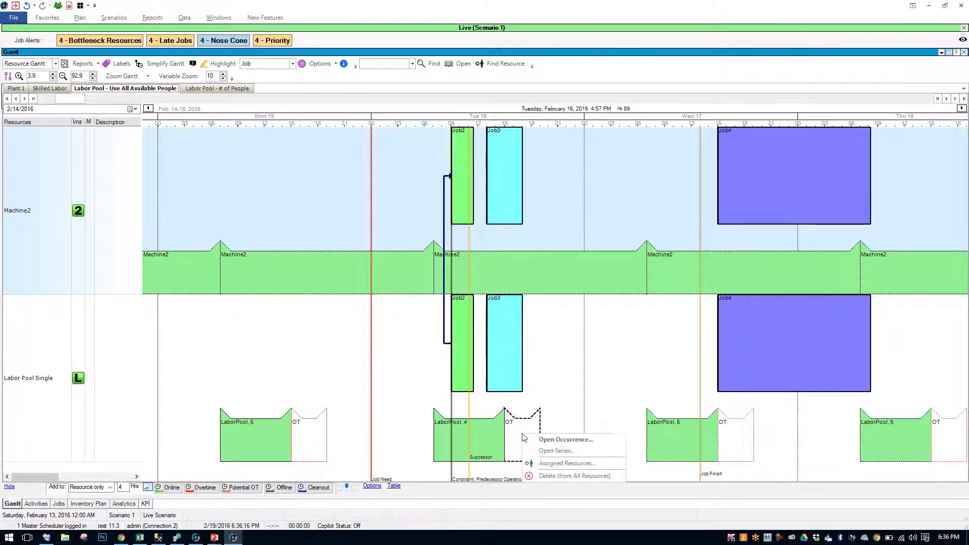
click(561, 439)
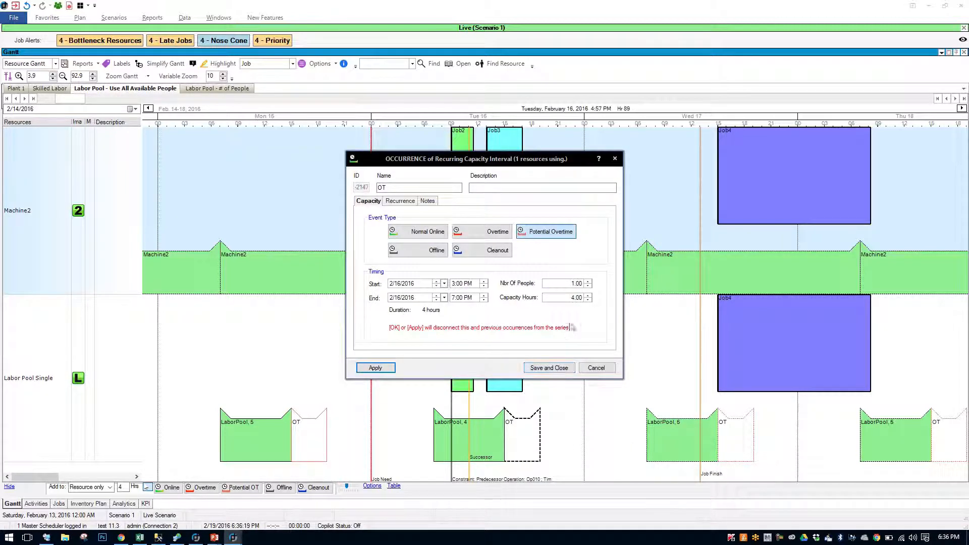
click(588, 282)
click(589, 282)
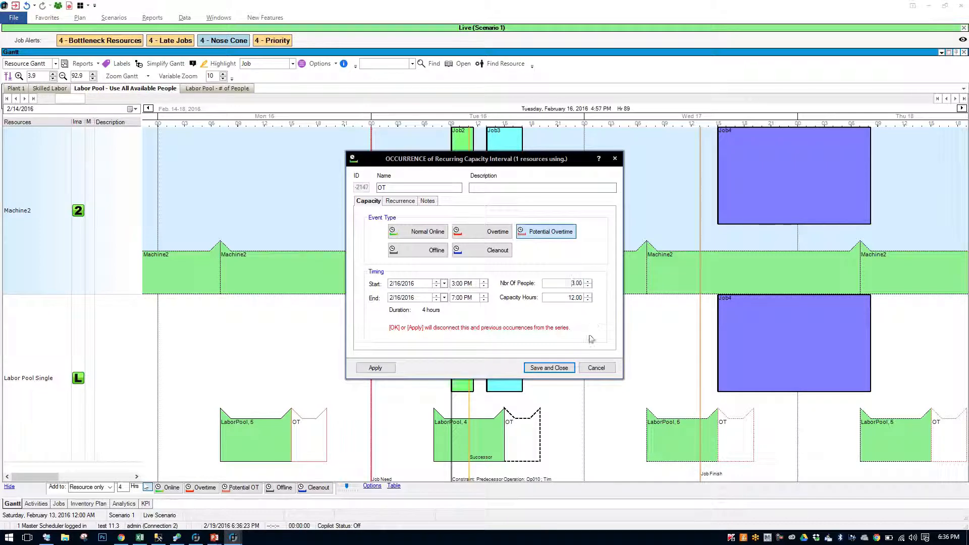
click(558, 368)
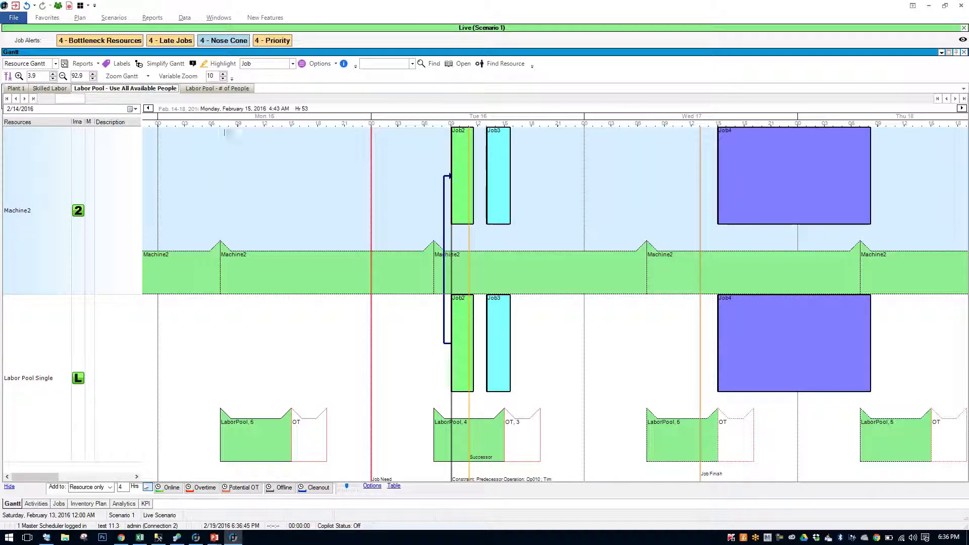
In the Labor Pool - # of People view, move Job2 to MachineB, starting Wednesday, February 17 at about 9:30 AM
click(230, 89)
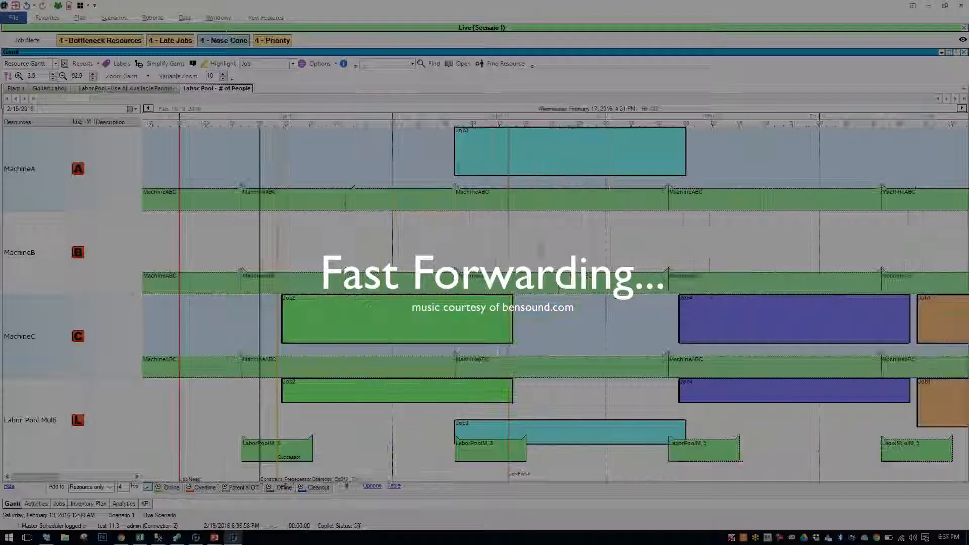
scroll(634, 335, right, 3)
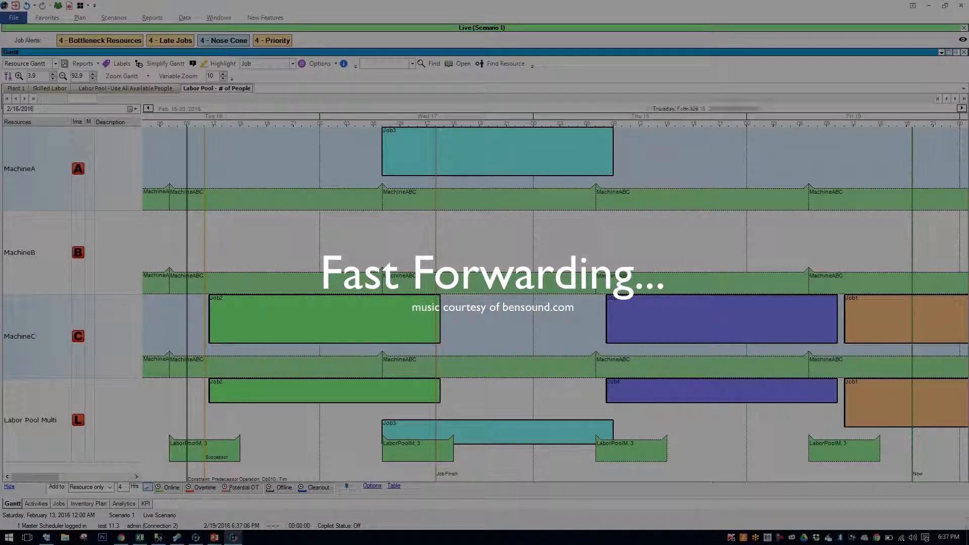
drag(388, 320, 389, 236)
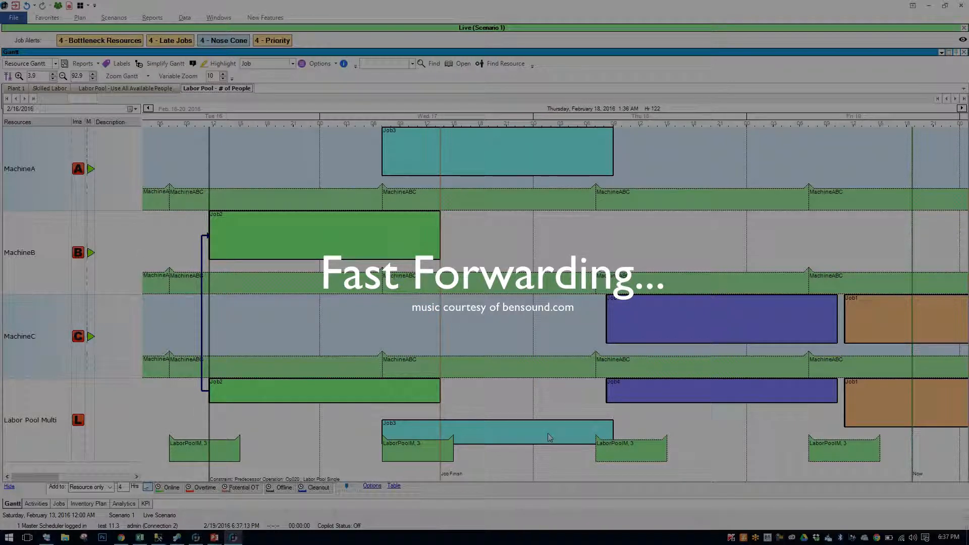
drag(413, 395, 608, 397)
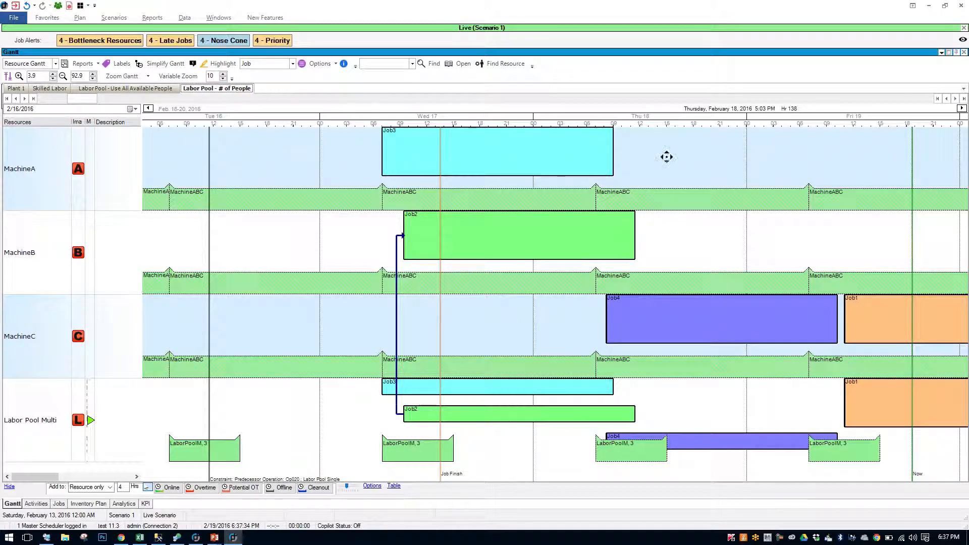
Set the number of people to 2 for only the February 18 occurrence of the LaborPoolM interval
scroll(627, 158, right, 2)
scroll(619, 161, right, 1)
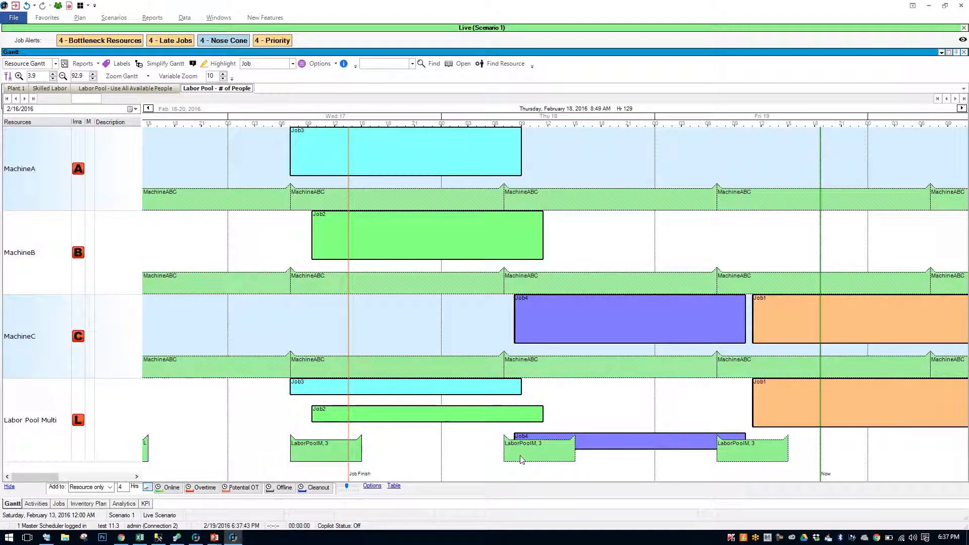
click(470, 393)
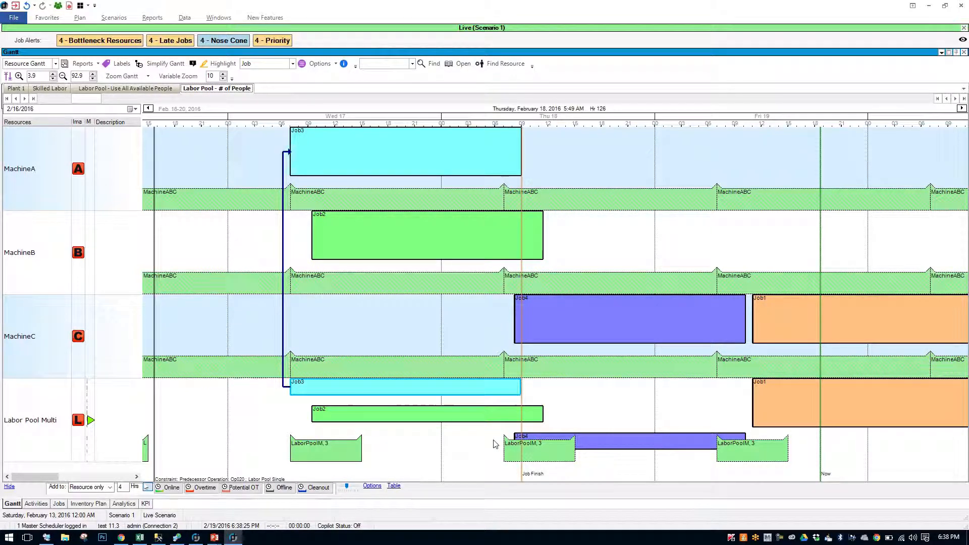
right_click(553, 449)
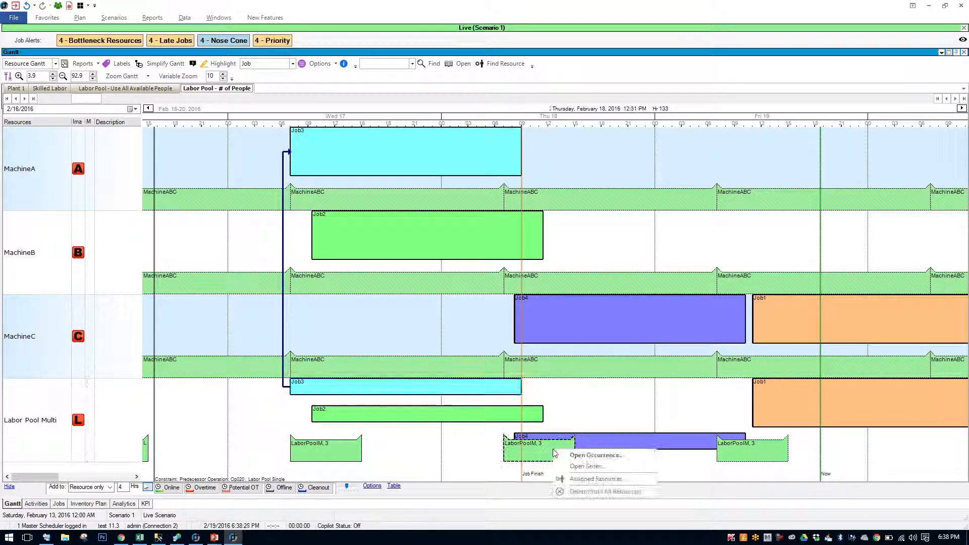
click(583, 456)
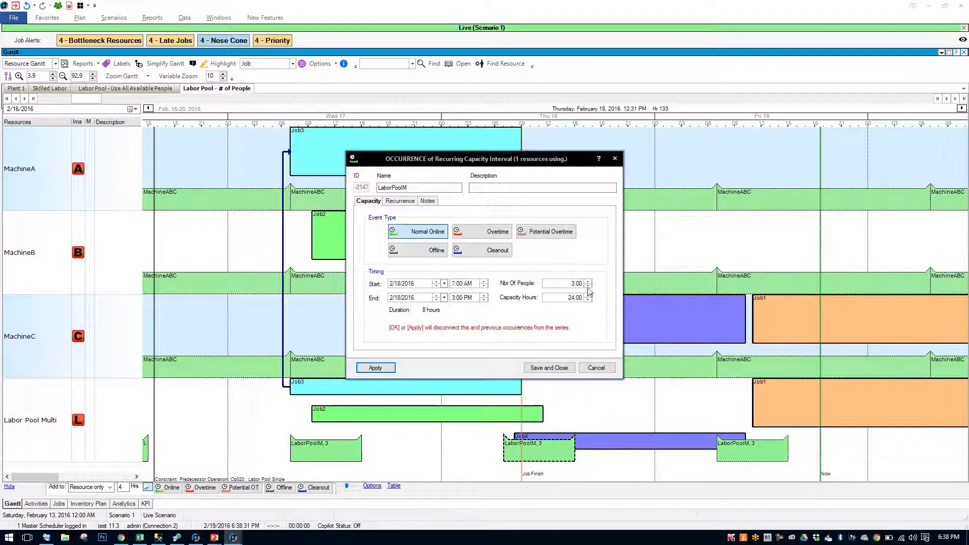
click(588, 286)
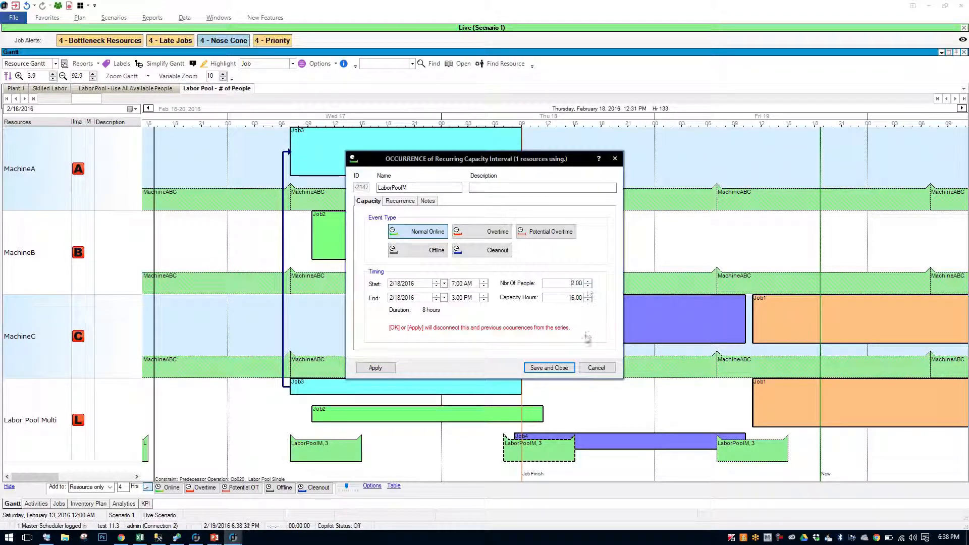
click(558, 368)
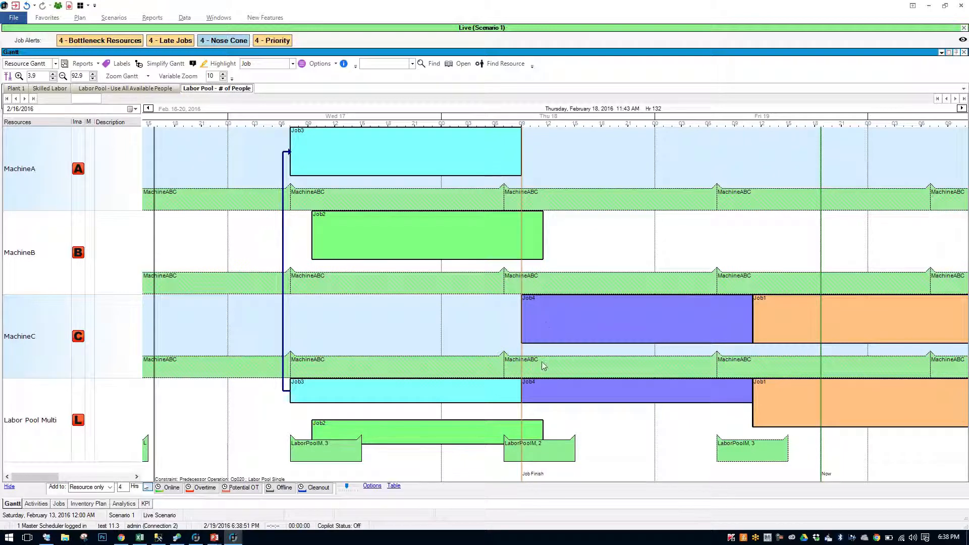
Set the number of people in the February 18 LaborPoolM interval back to 3 and save it
right_click(549, 452)
click(559, 458)
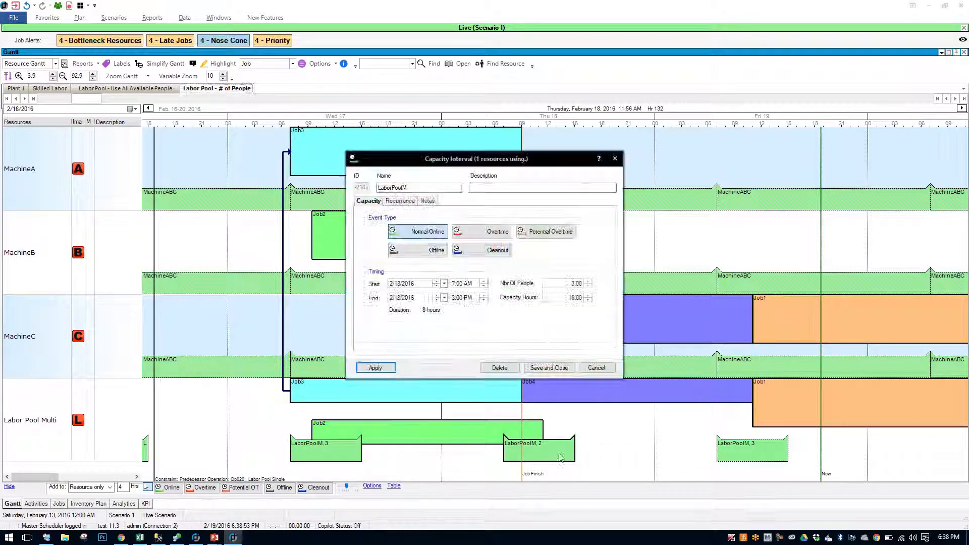
click(549, 368)
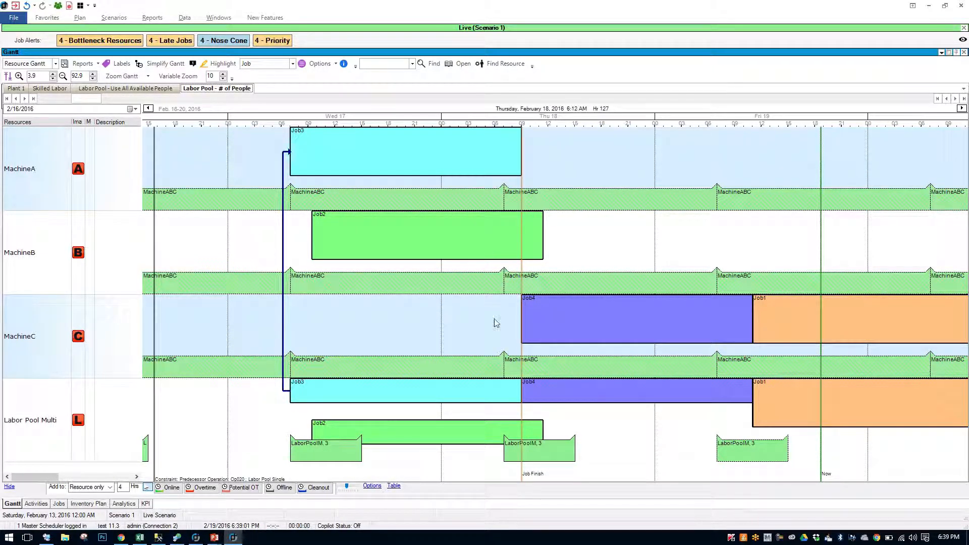
Move Job3 in the Labor Pool Multi row to start on Wednesday, February 17 at about 11 AM
drag(498, 396, 509, 439)
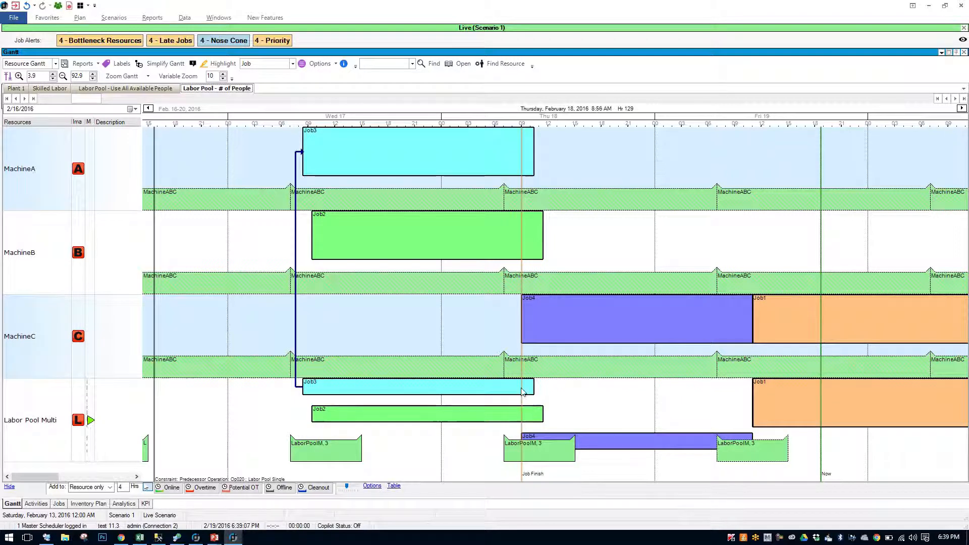
drag(522, 389, 544, 389)
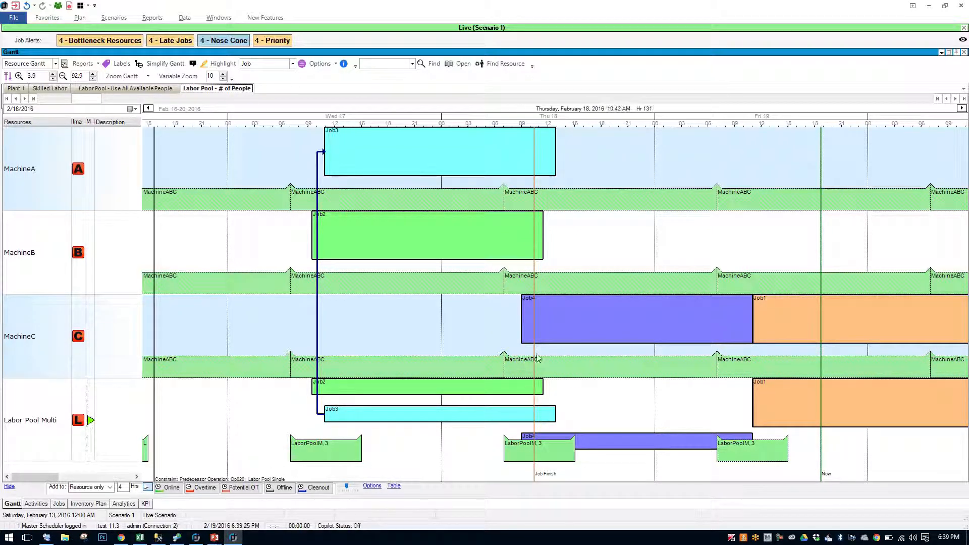
Reduce the February 18 LaborPoolM capacity interval to 2 people and save it
right_click(555, 443)
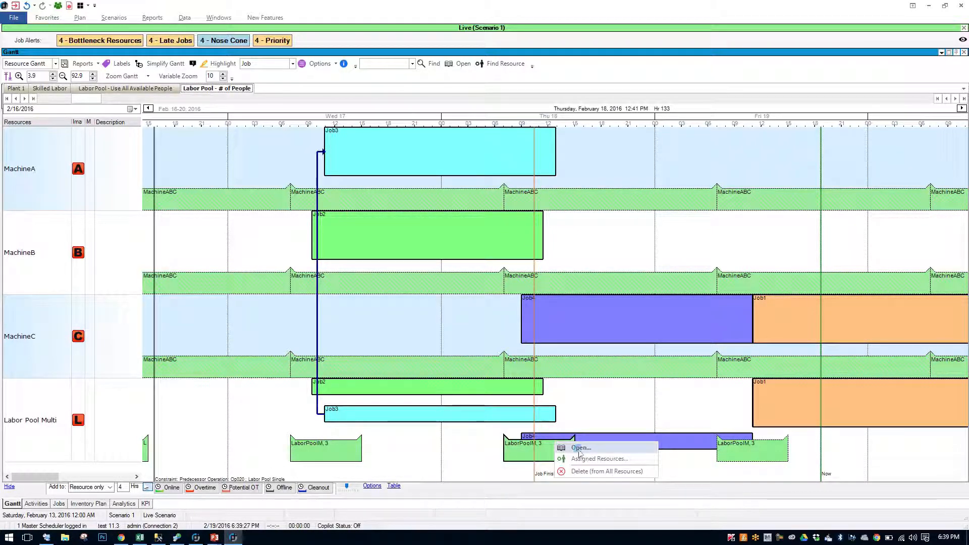
click(578, 448)
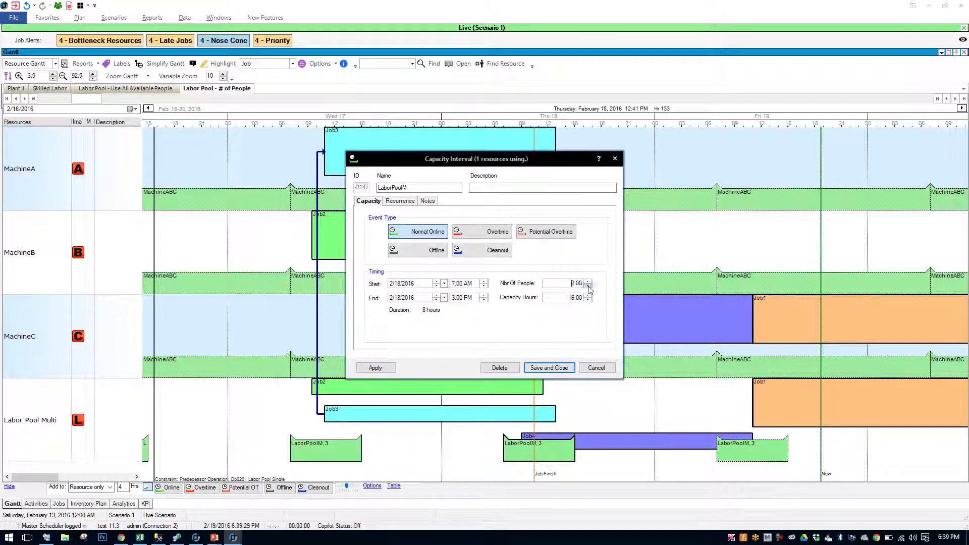
click(550, 368)
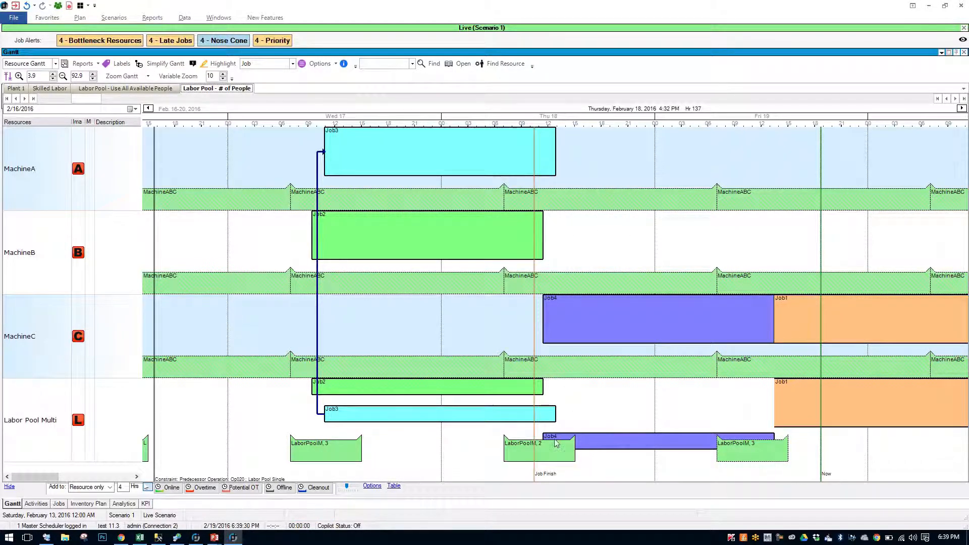